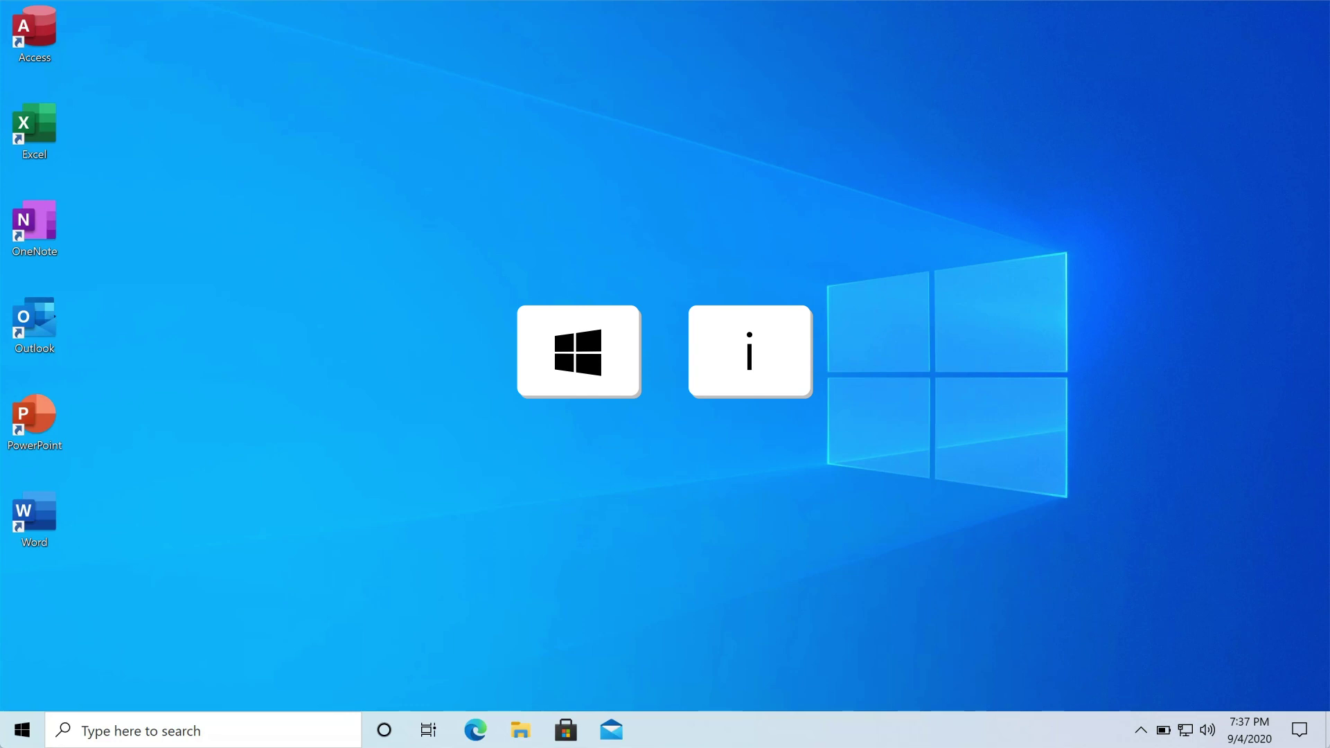
# Open Settings with Win+I, go to Apps and expand the Microsoft Store entry in Apps & features
pyautogui.press('super+i')
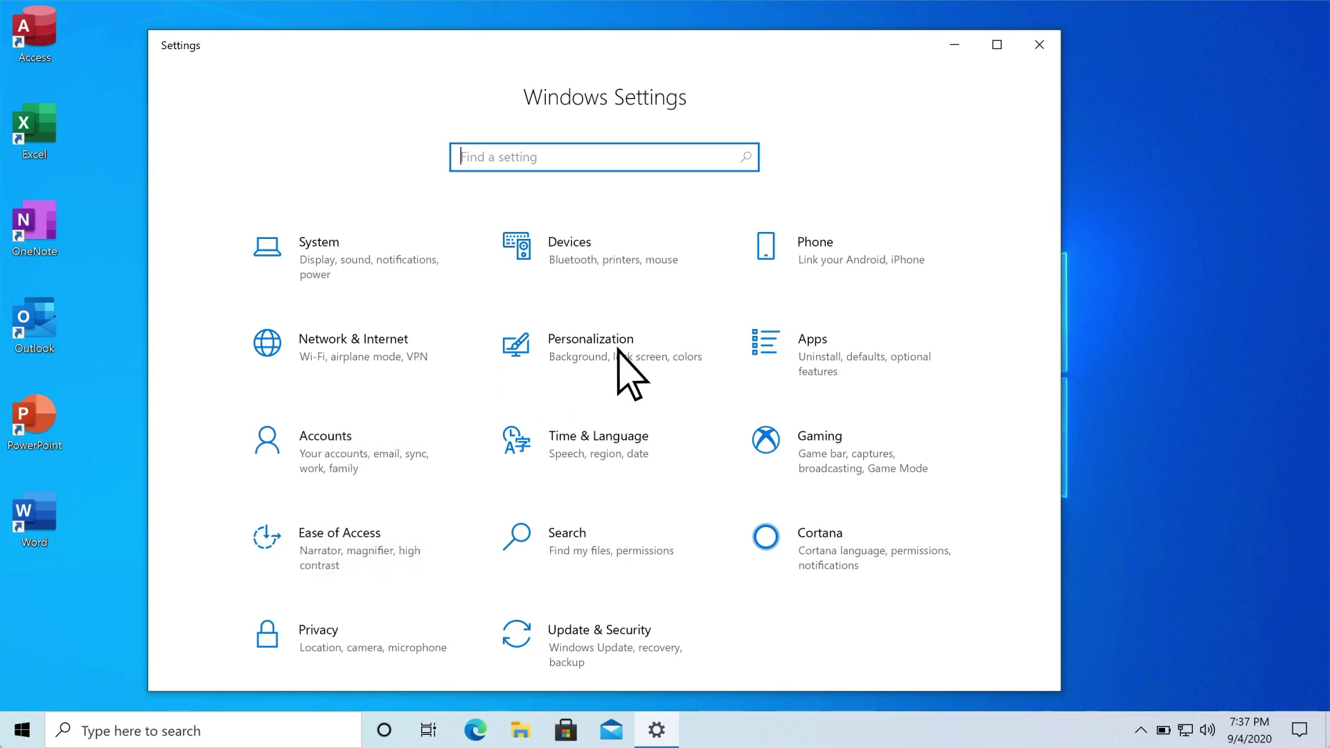
pyautogui.click(812, 340)
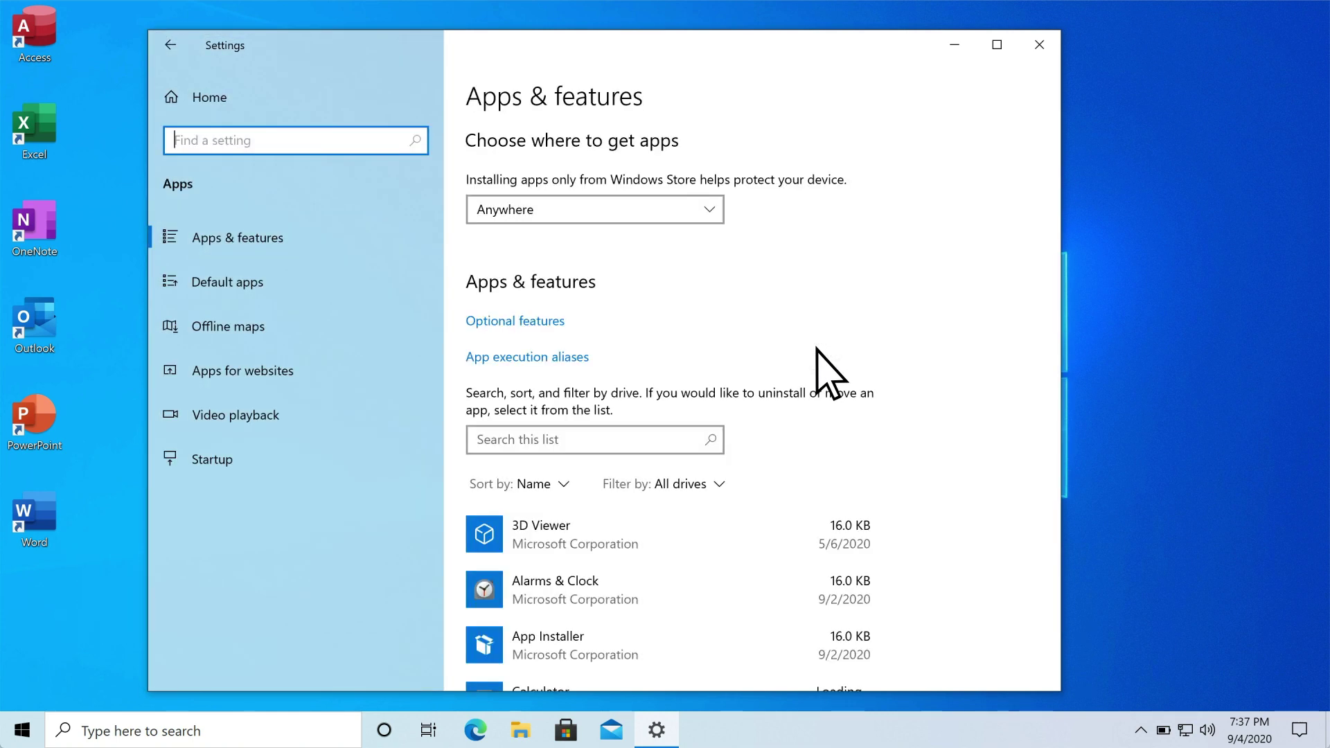
pyautogui.scroll(-2, 819, 372)
pyautogui.scroll(-3, 818, 371)
pyautogui.scroll(-3, 818, 372)
pyautogui.scroll(-3, 817, 349)
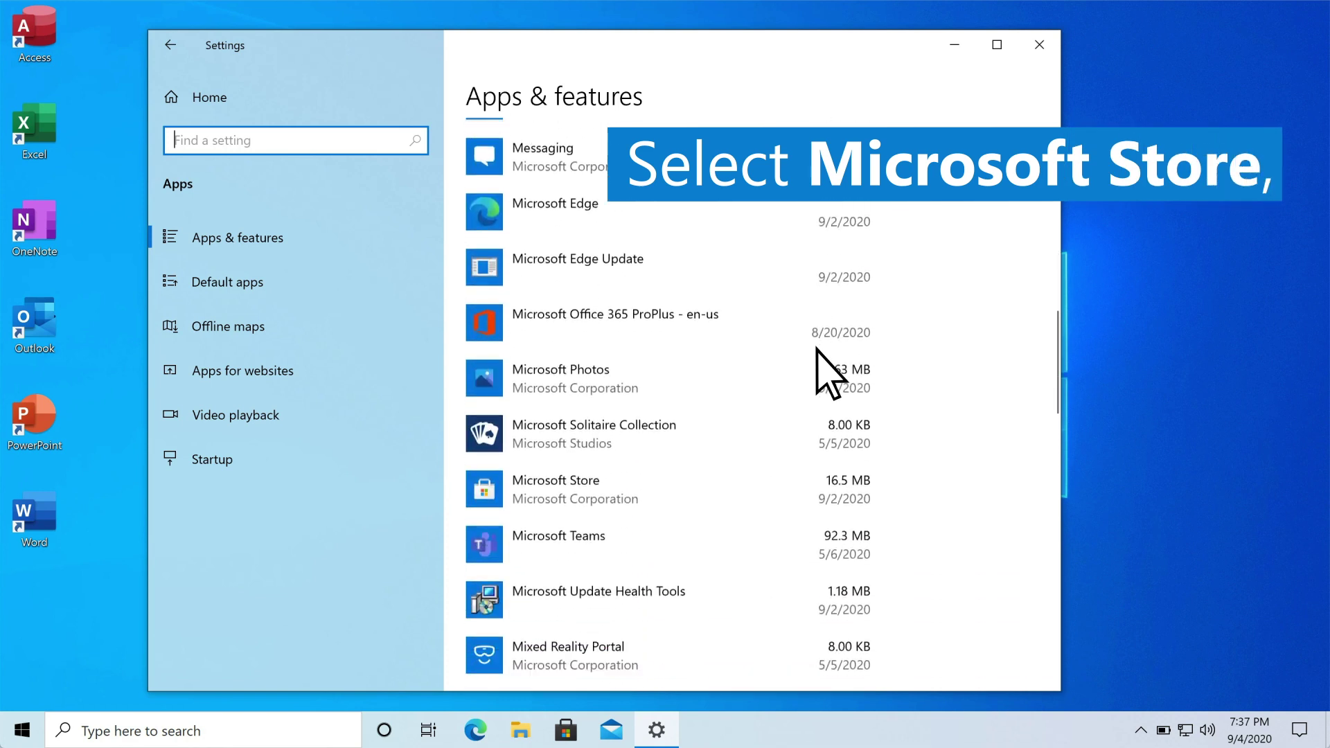
pyautogui.click(653, 474)
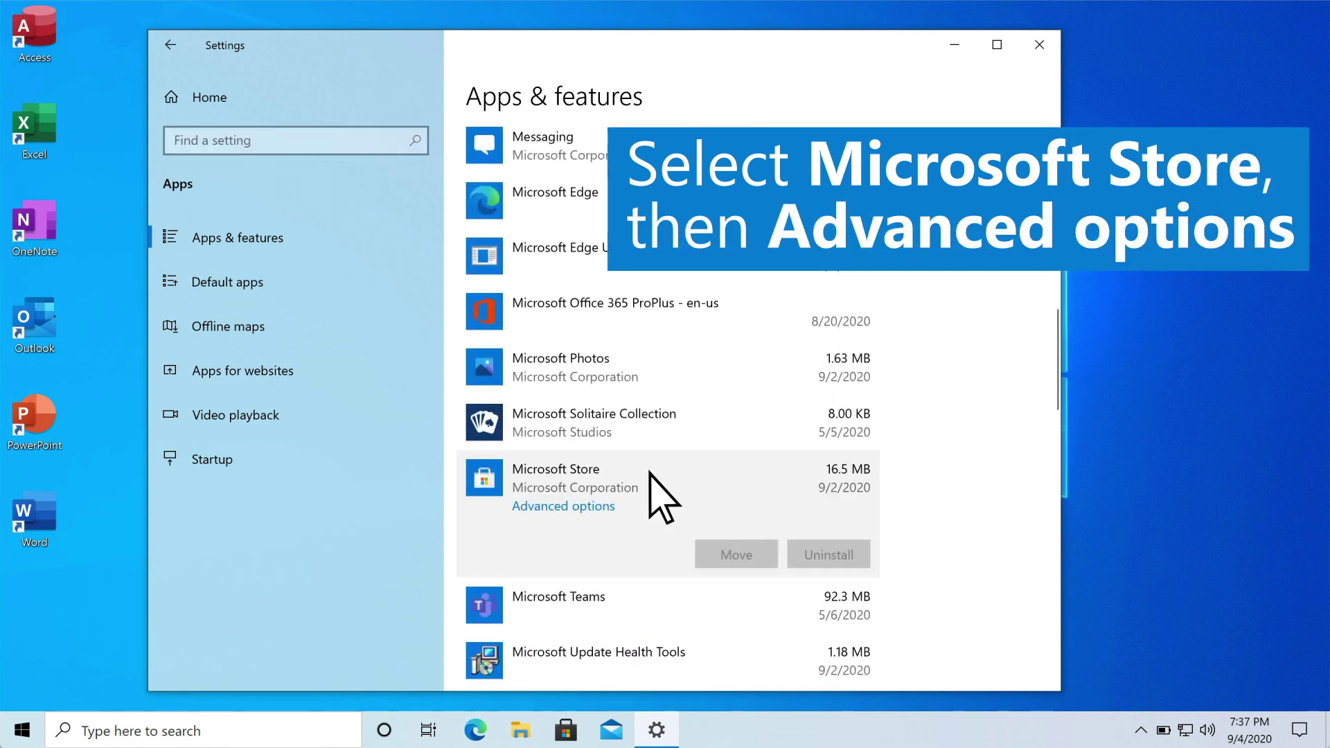
# Open Microsoft Store's Advanced options page showing the Terminate and Reset sections
pyautogui.click(572, 507)
pyautogui.scroll(-2, 833, 386)
pyautogui.scroll(-3, 833, 386)
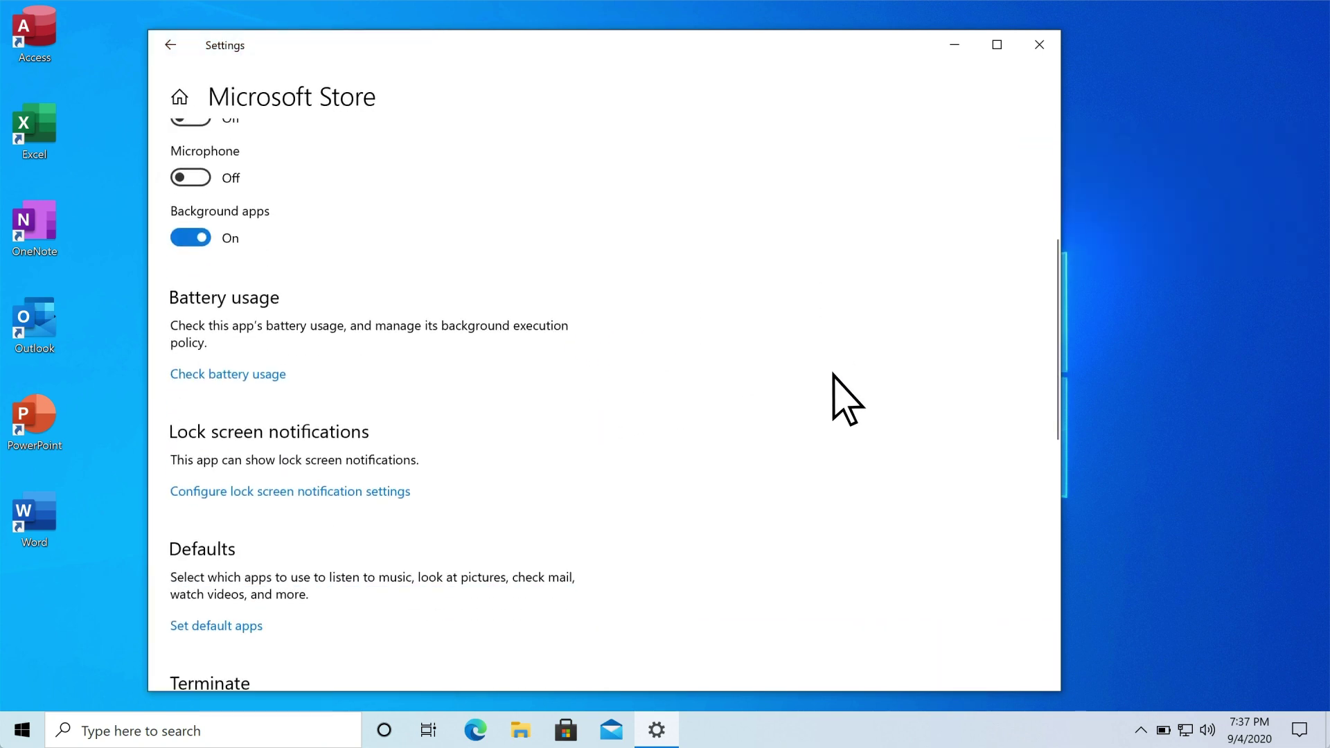
pyautogui.scroll(-2, 833, 384)
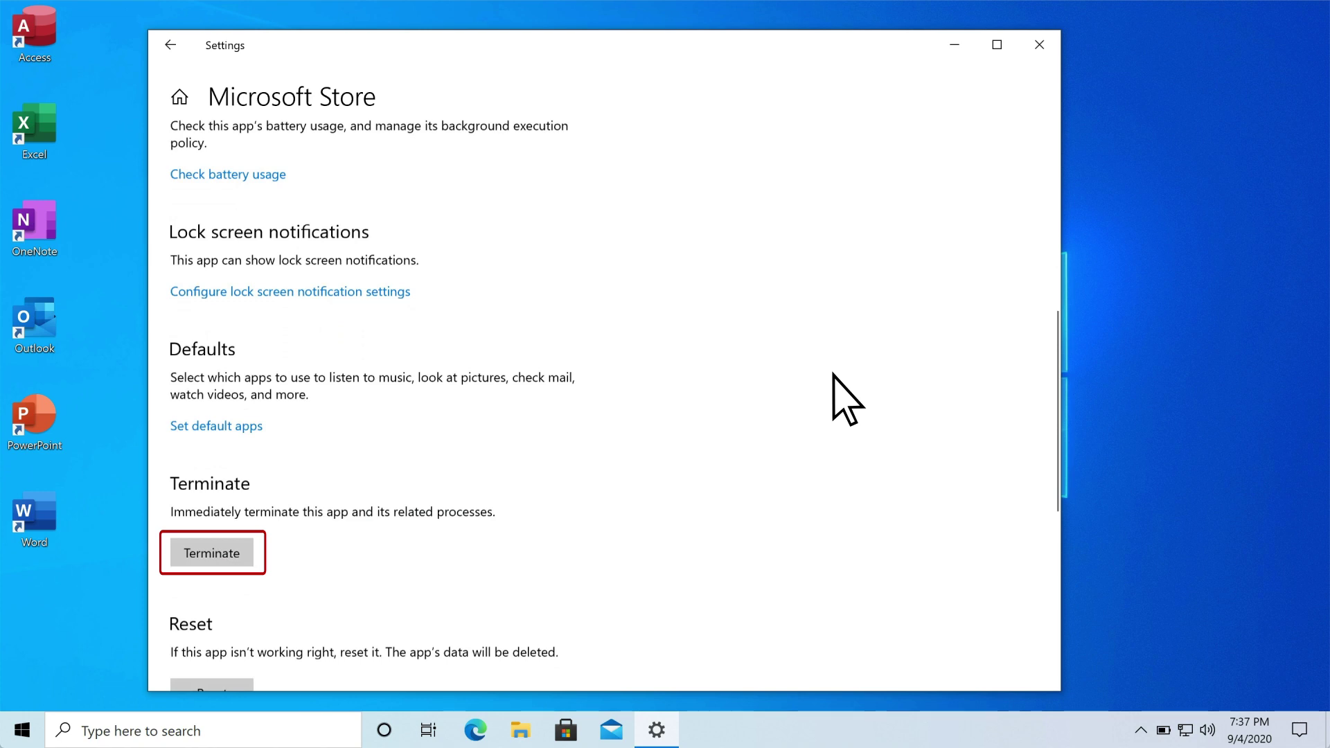
pyautogui.scroll(-1, 833, 385)
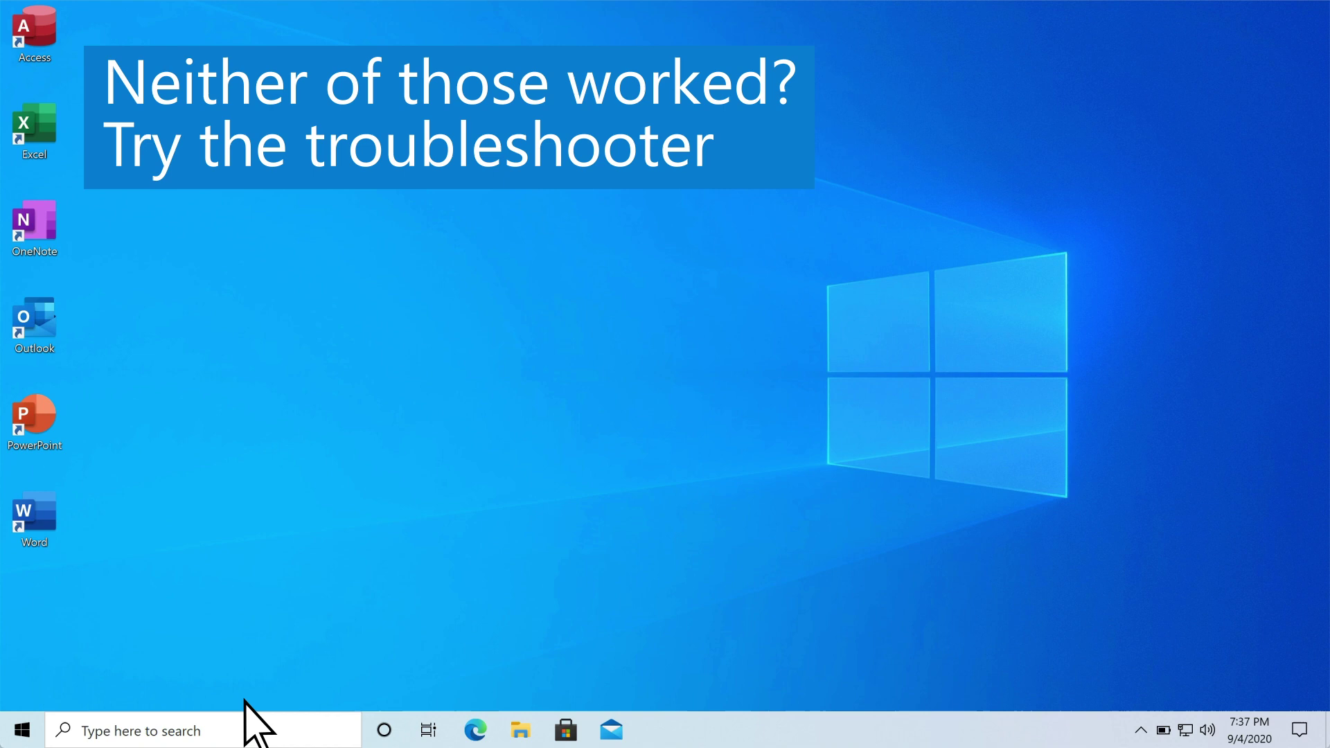
# Search 'troubleshoot settings' from the taskbar and open the Troubleshoot page in Settings
pyautogui.click(227, 728)
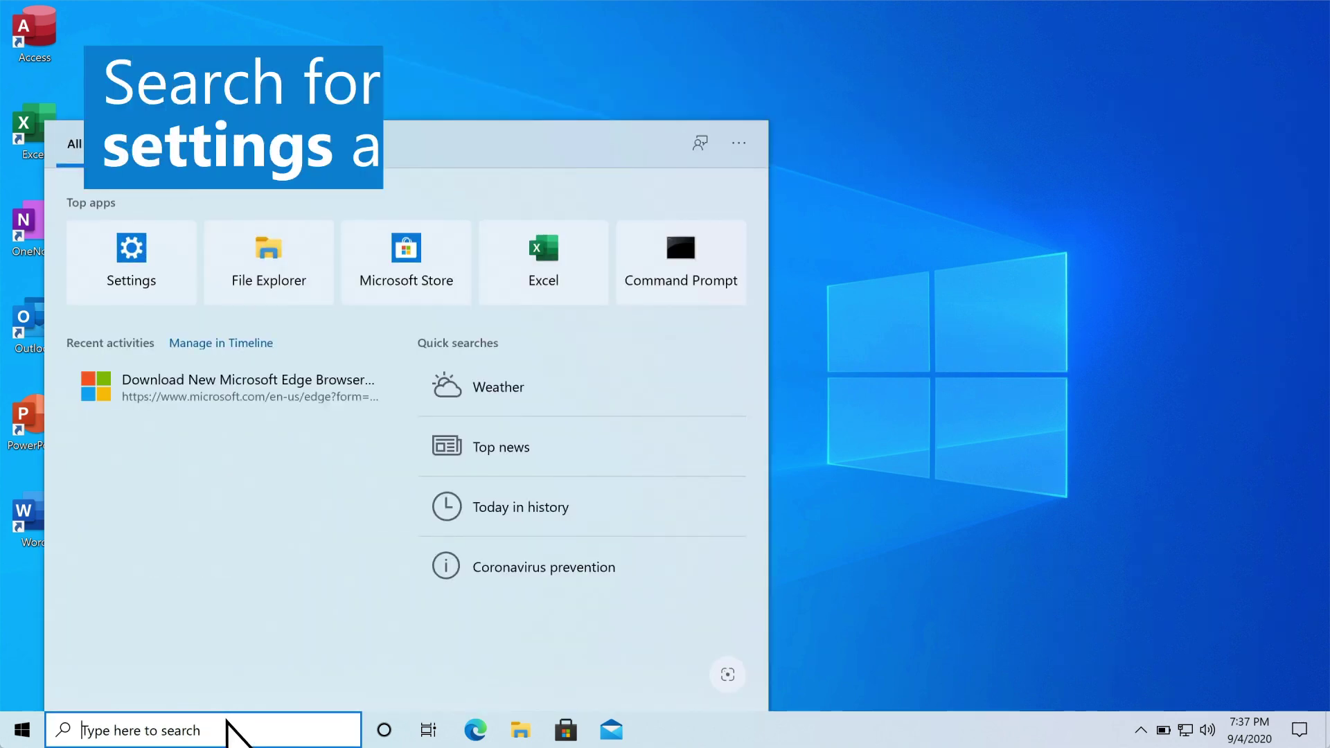
pyautogui.write('troublesh')
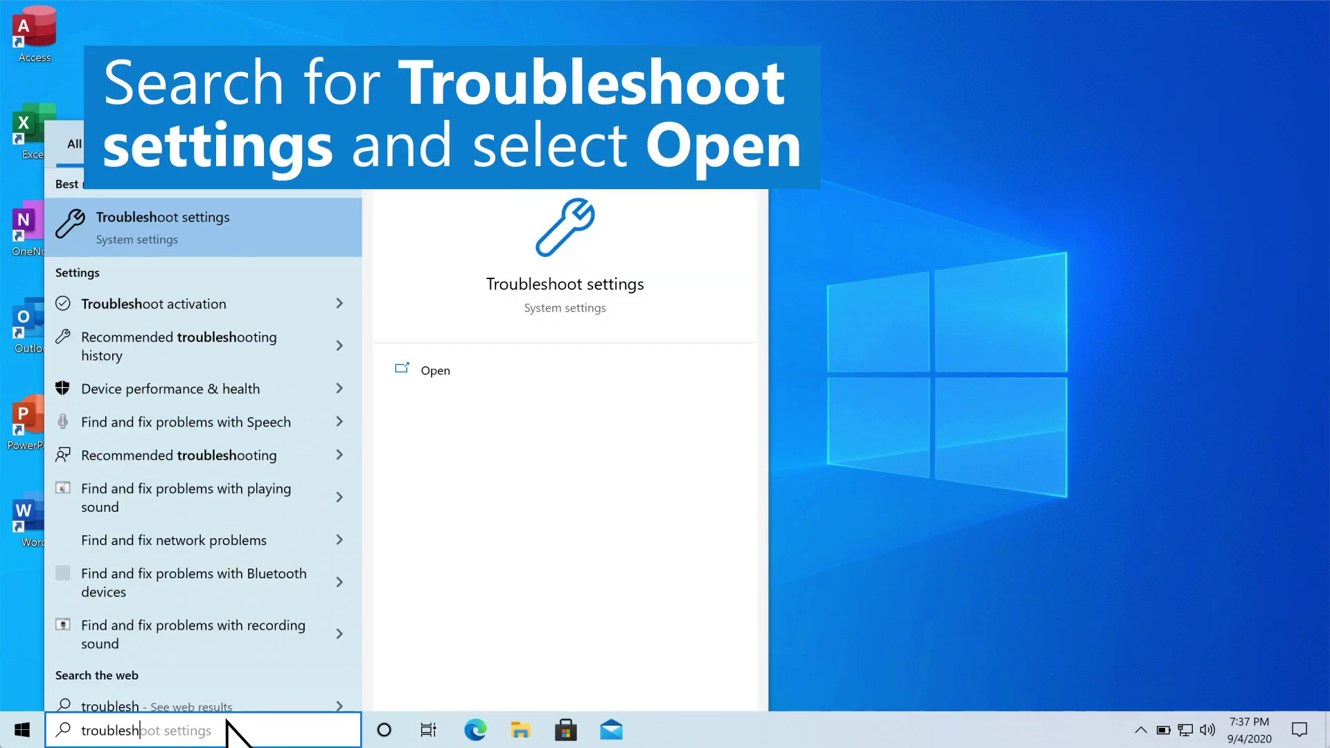
pyautogui.write('oot settings')
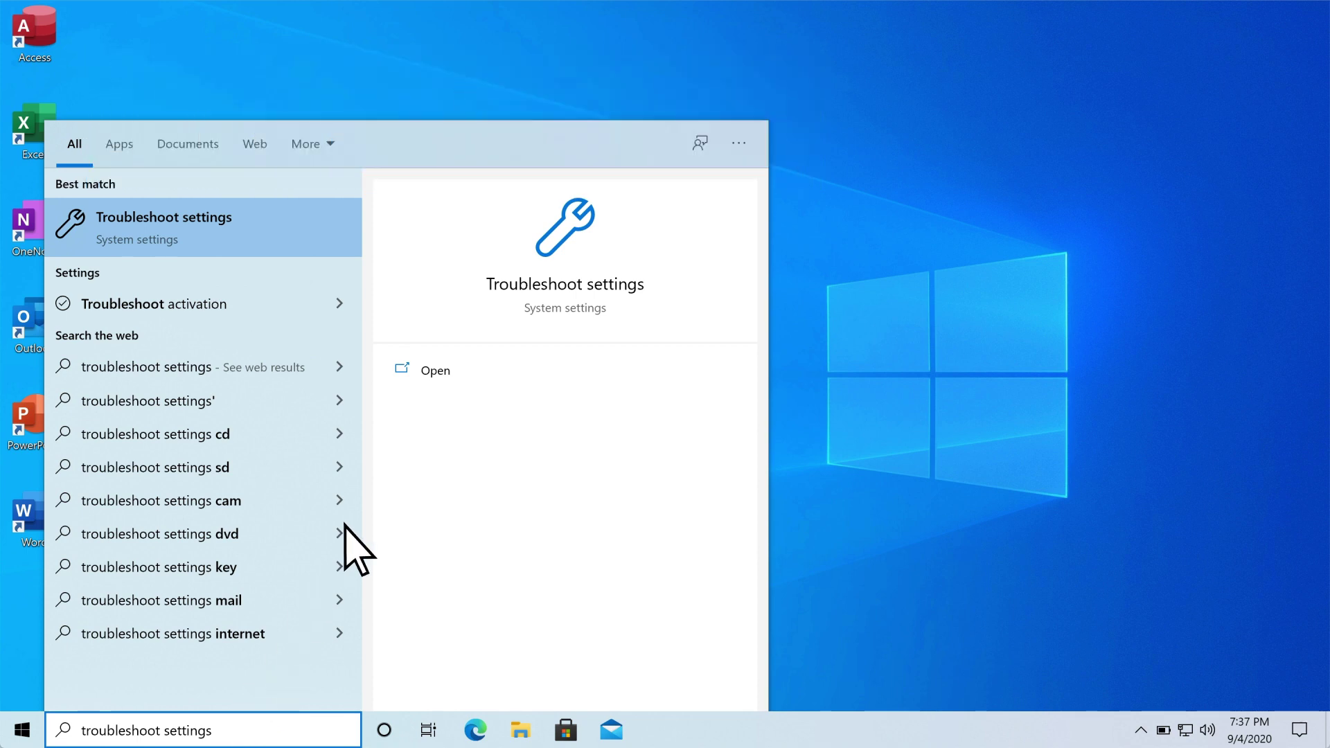
pyautogui.click(437, 372)
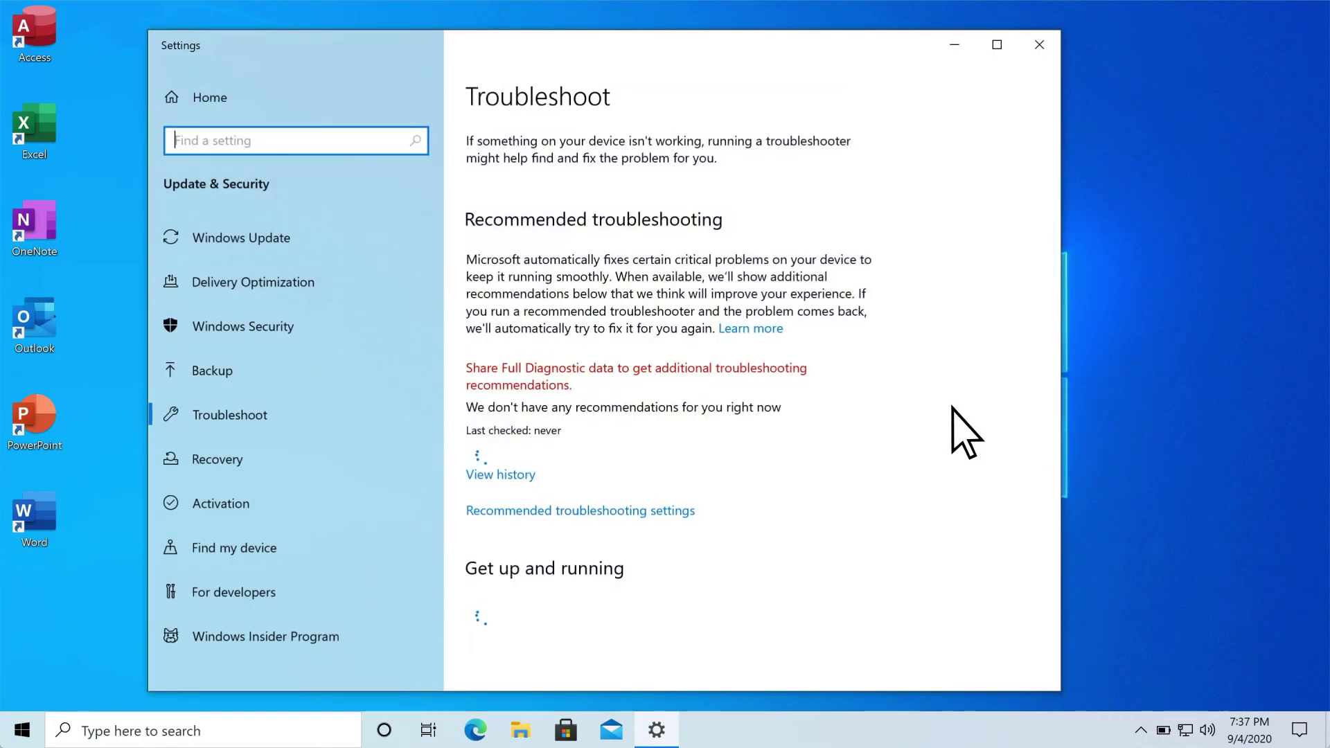
pyautogui.scroll(-2, 951, 431)
pyautogui.scroll(-5, 966, 430)
pyautogui.scroll(-1, 966, 431)
pyautogui.scroll(-3, 965, 430)
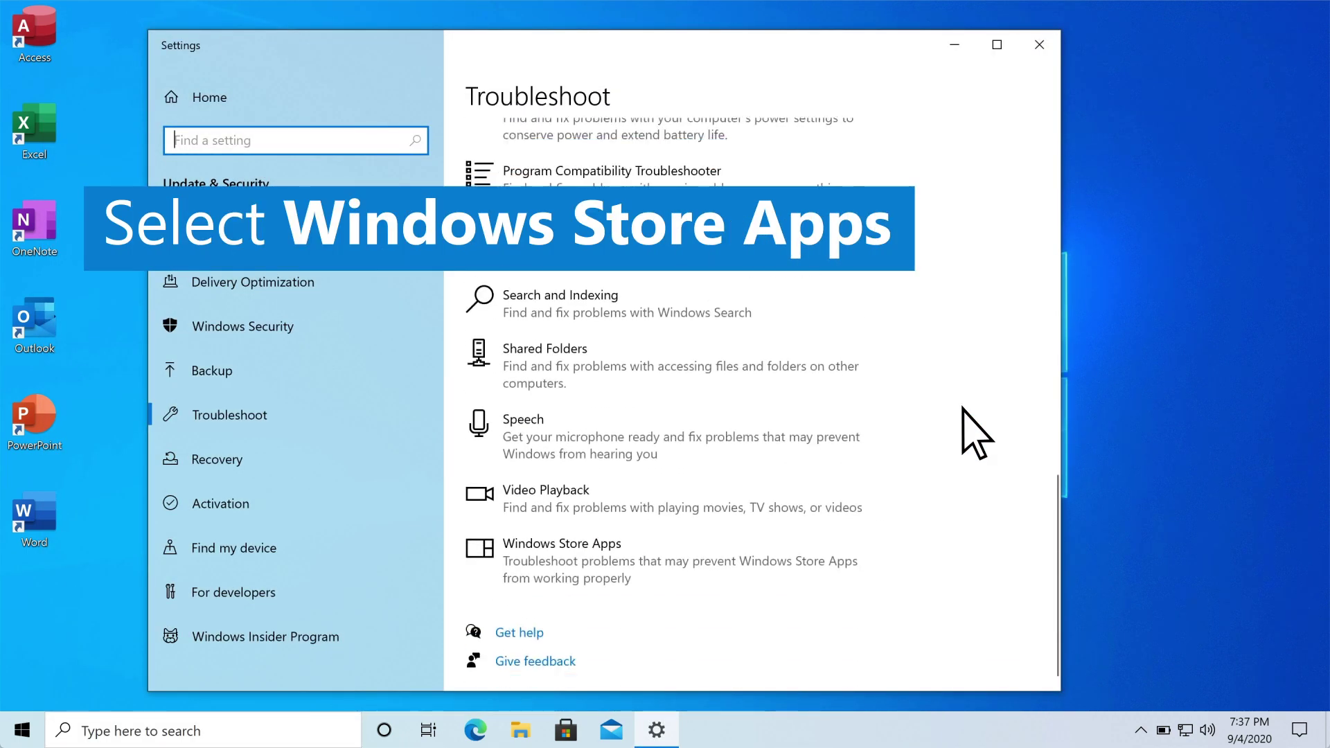
# Expand the Windows Store Apps entry and run its troubleshooter
pyautogui.click(762, 558)
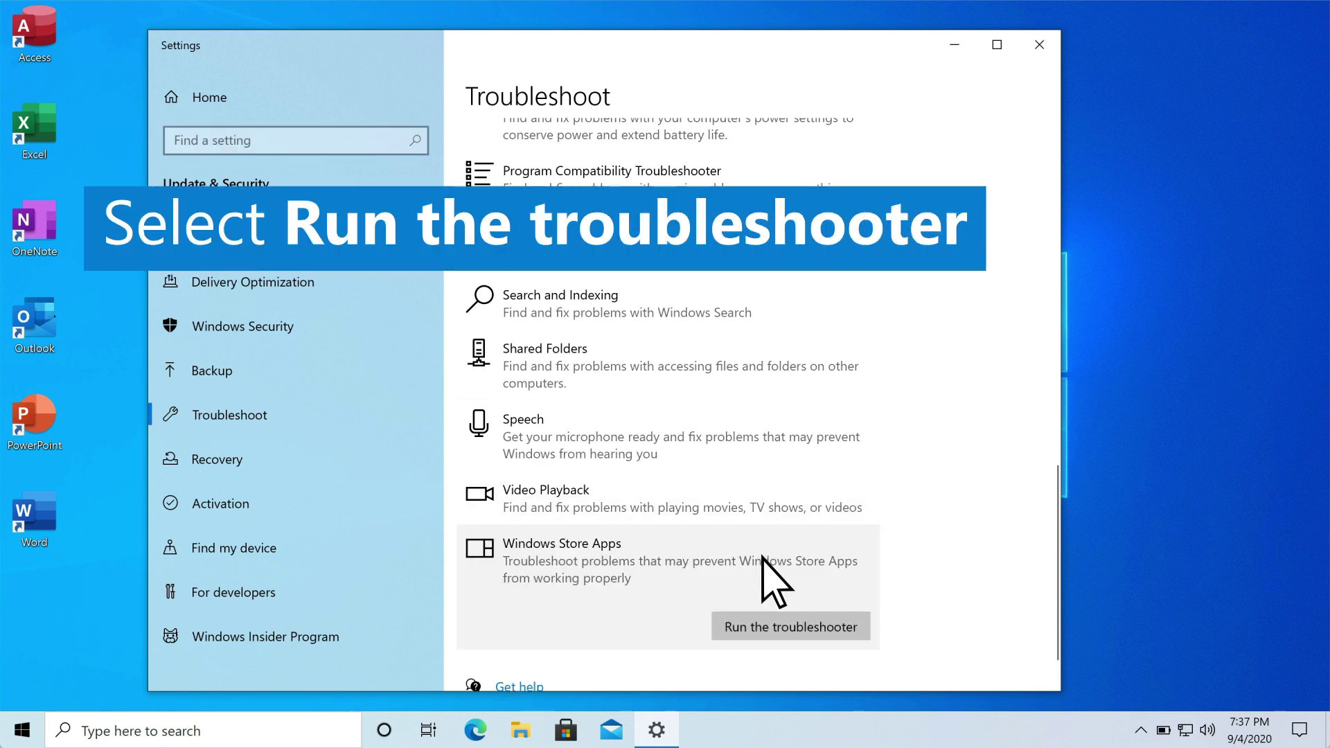
pyautogui.click(791, 627)
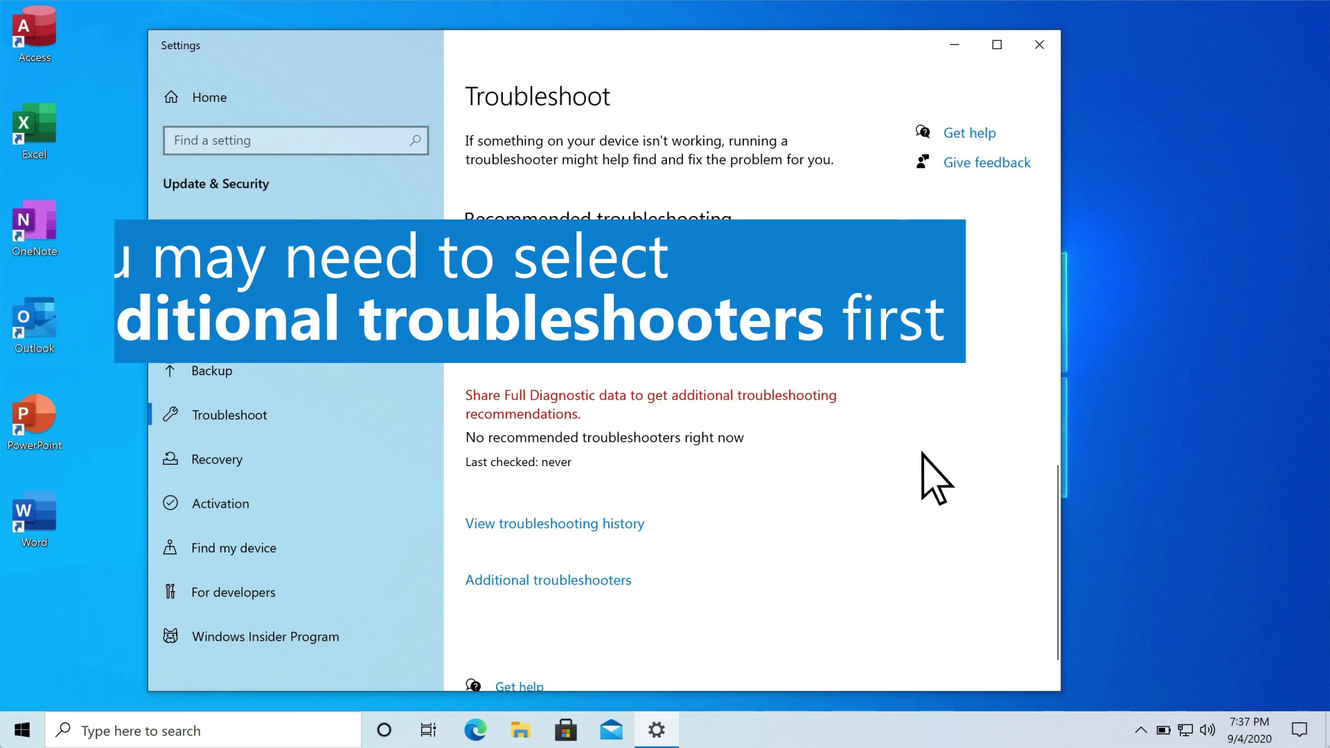
# Go to Additional troubleshooters and expand the Windows Store Apps troubleshooter entry
pyautogui.click(595, 581)
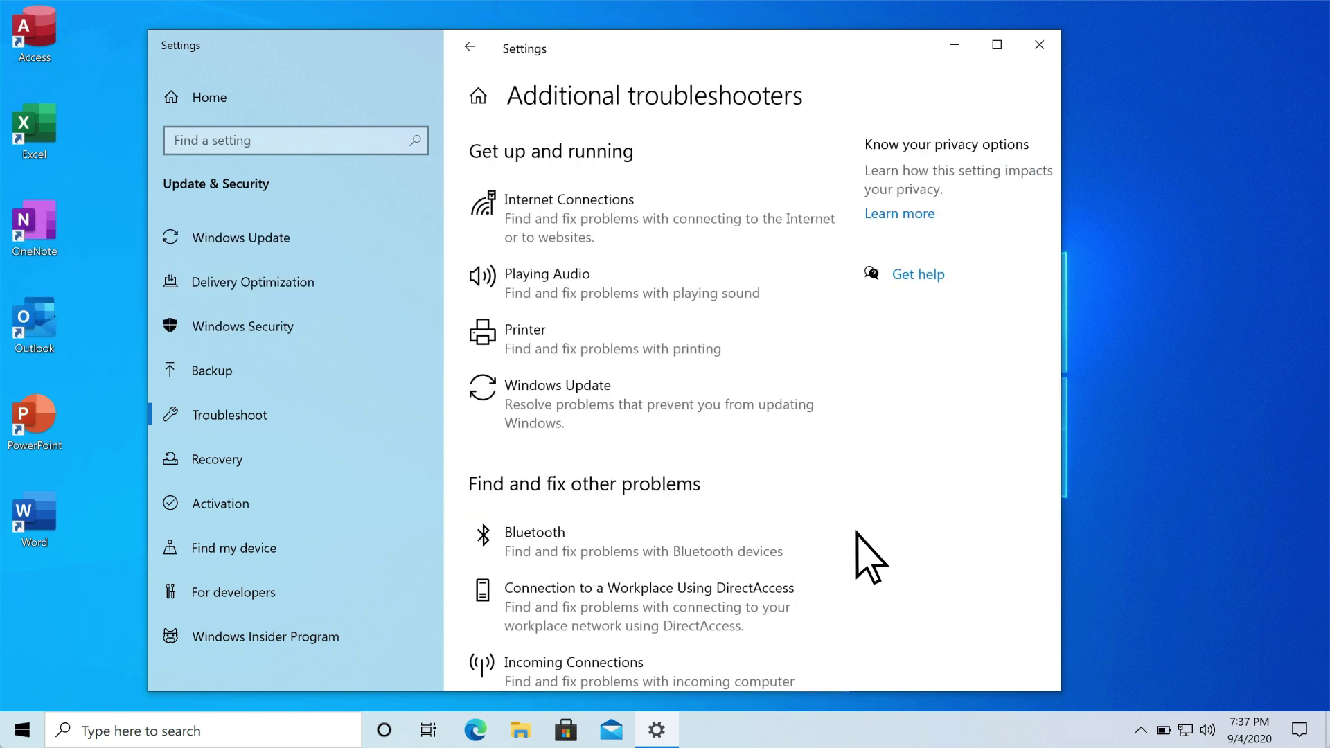
pyautogui.scroll(-1, 956, 489)
pyautogui.scroll(-5, 956, 490)
pyautogui.click(777, 594)
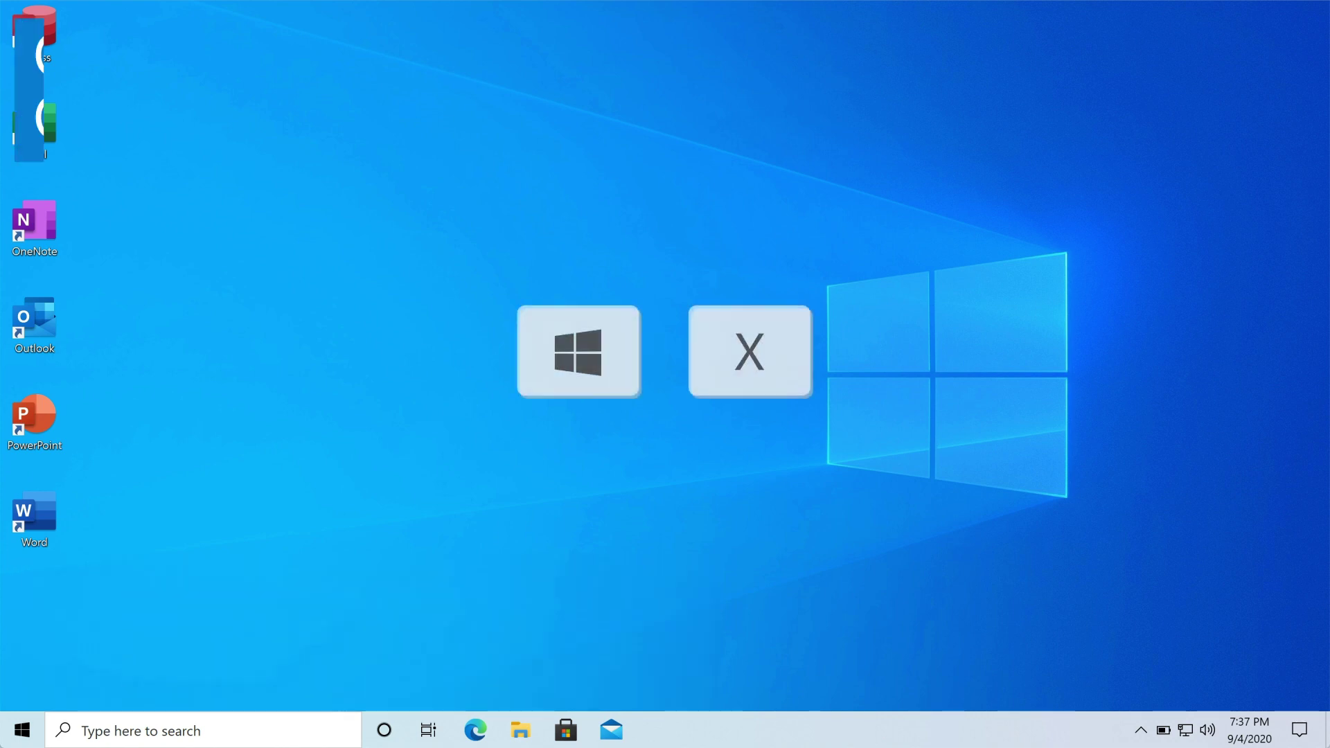
# Launch Windows PowerShell (Admin) from the Win+X menu and approve the UAC prompt
pyautogui.press('super+x')
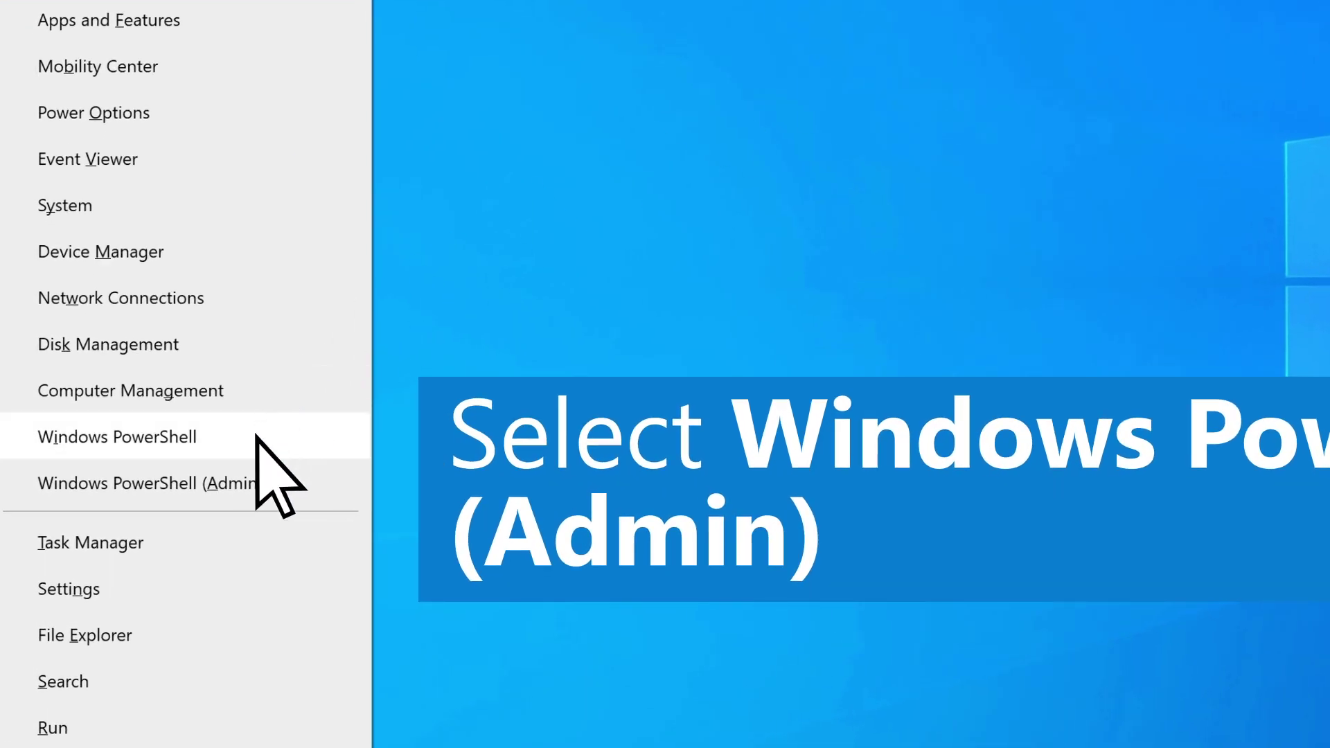
pyautogui.click(250, 481)
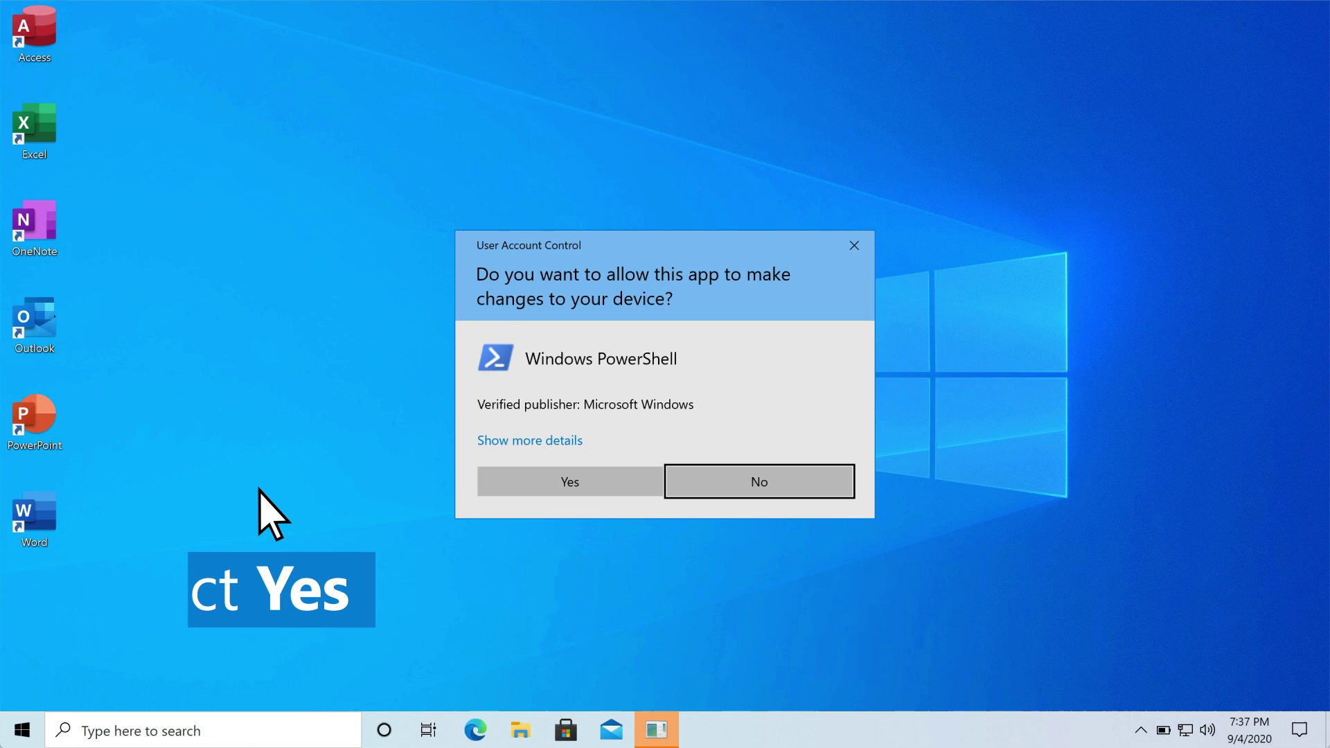
pyautogui.click(562, 486)
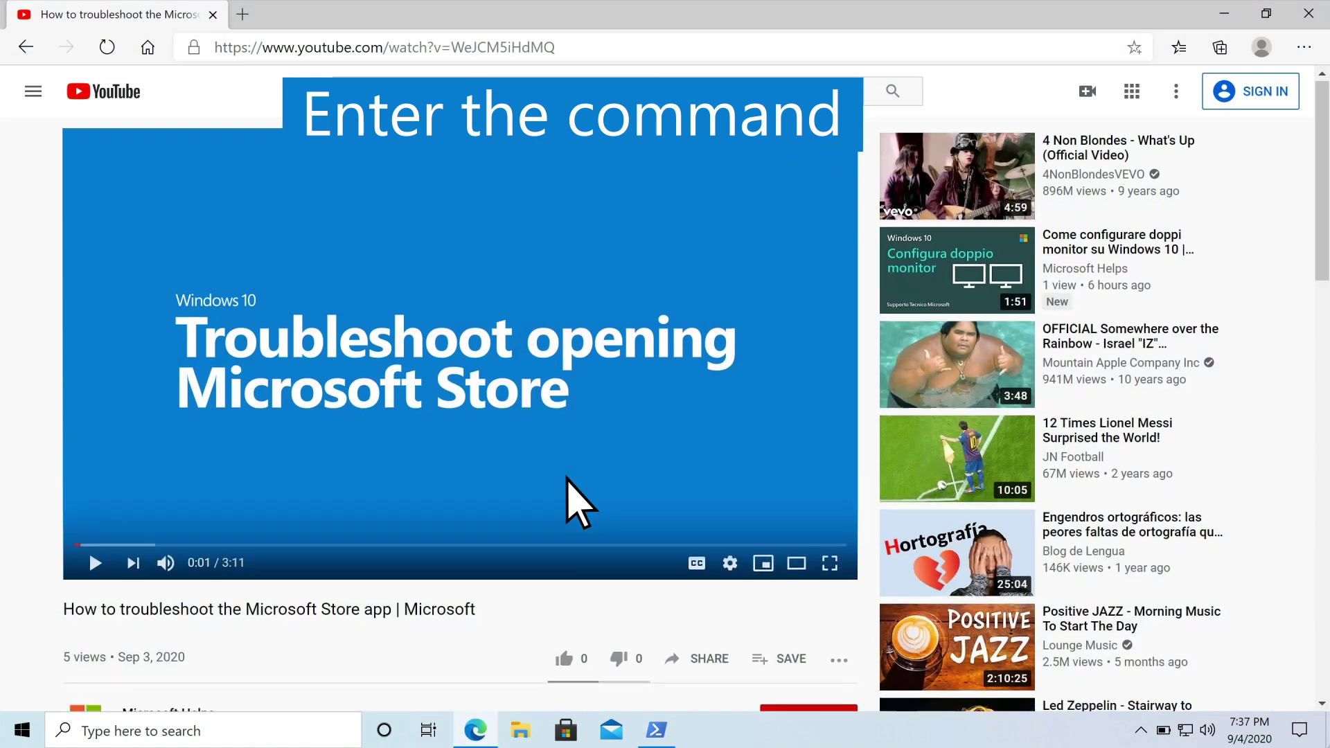
pyautogui.scroll(-3, 566, 480)
pyautogui.scroll(-2, 566, 481)
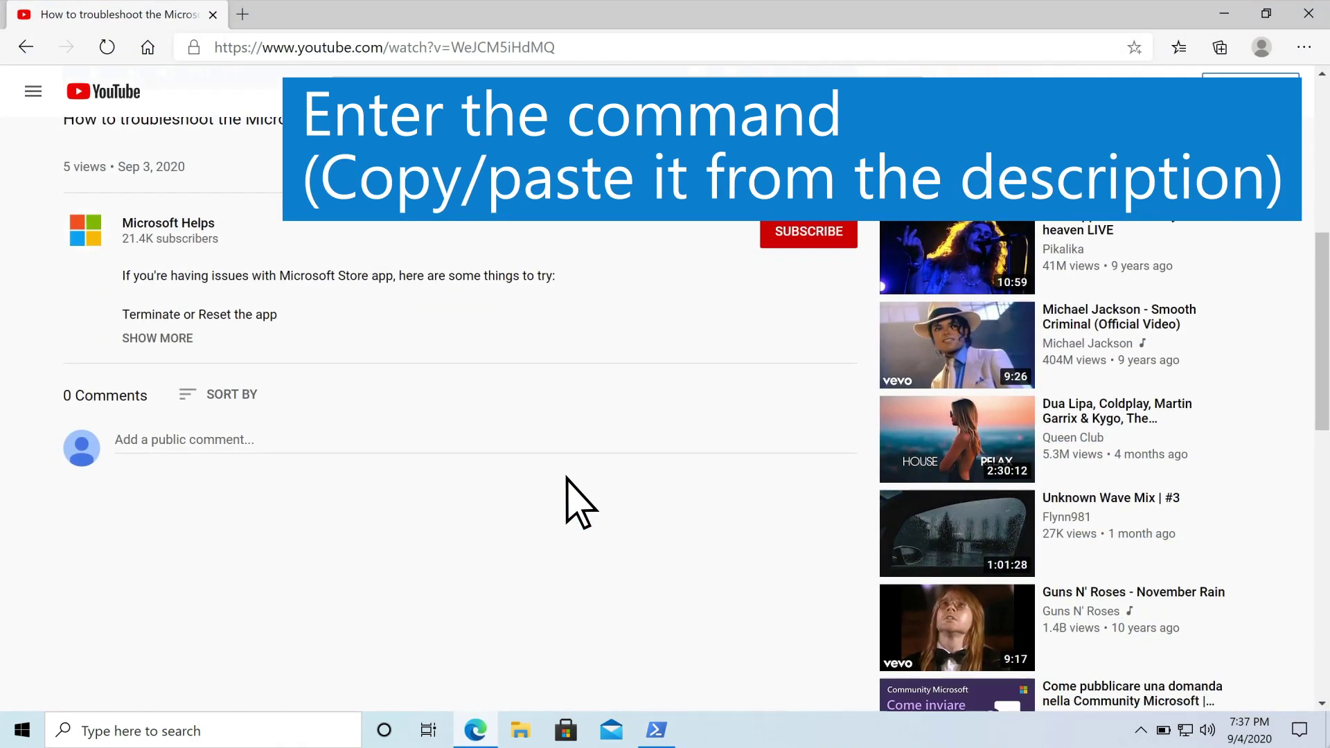
# Copy the Get-AppXPackage re-register command from the video description and run it in PowerShell
pyautogui.click(178, 343)
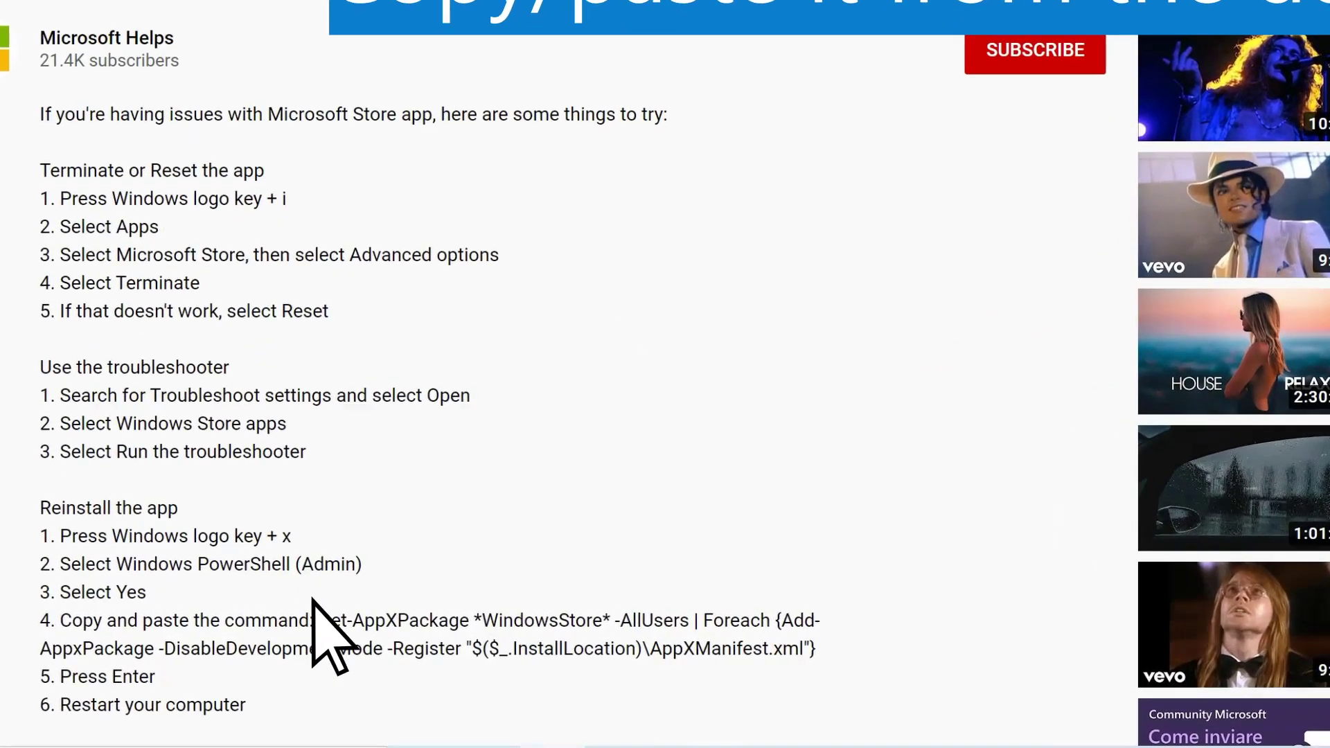
pyautogui.moveTo(318, 620); pyautogui.dragTo(808, 648)
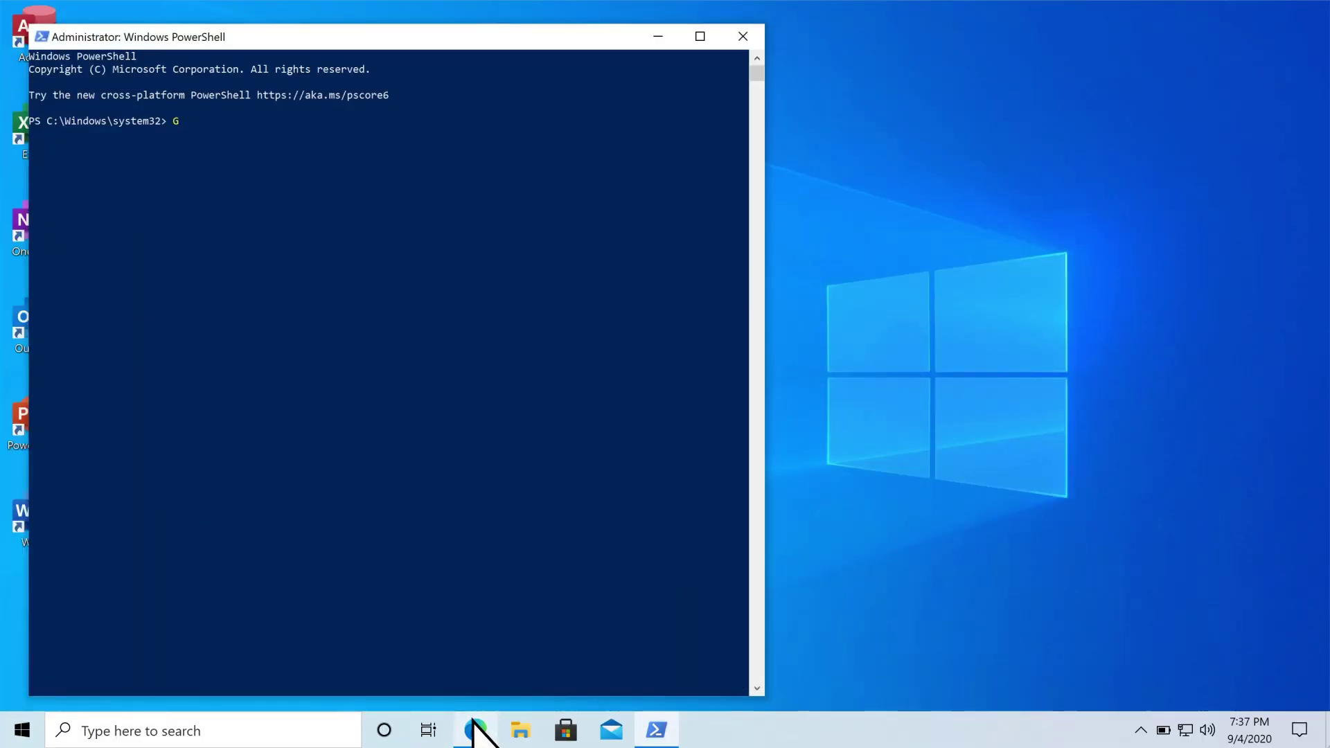
pyautogui.hotkey('ctrl', 'v')
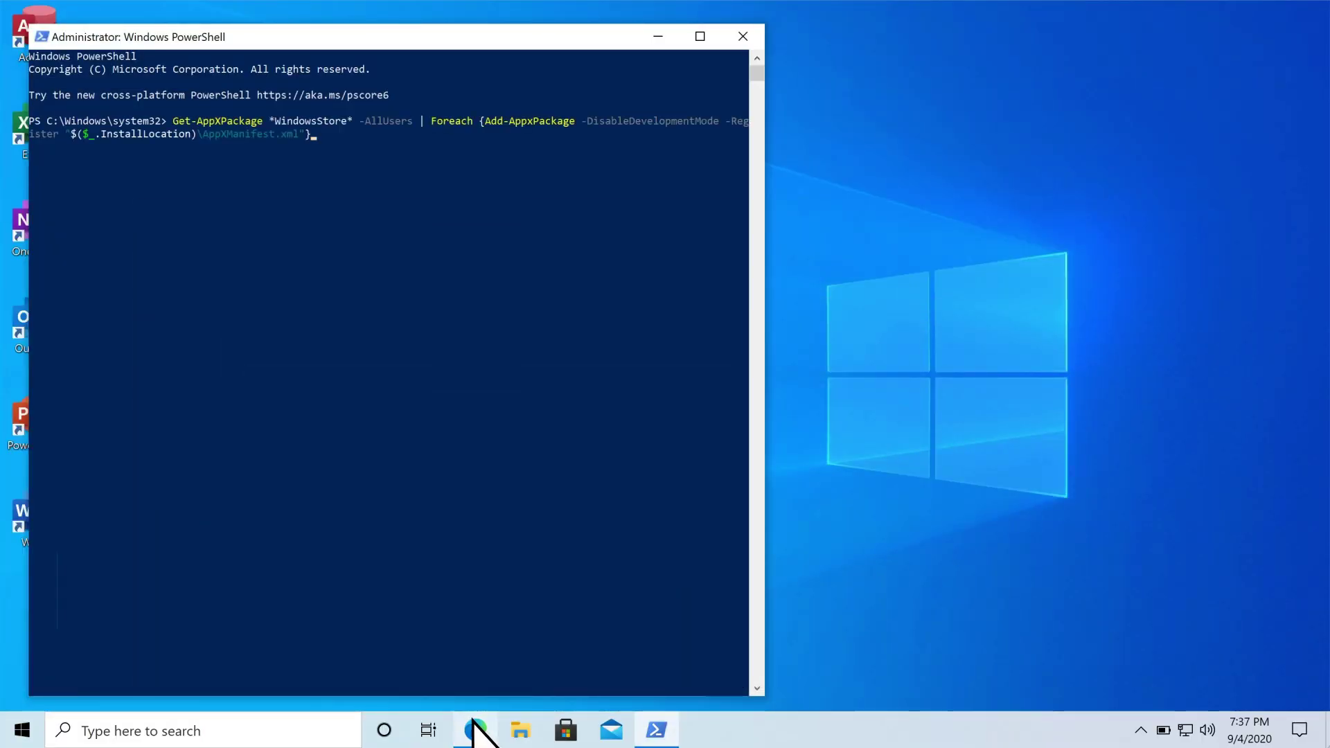
pyautogui.press('Return')
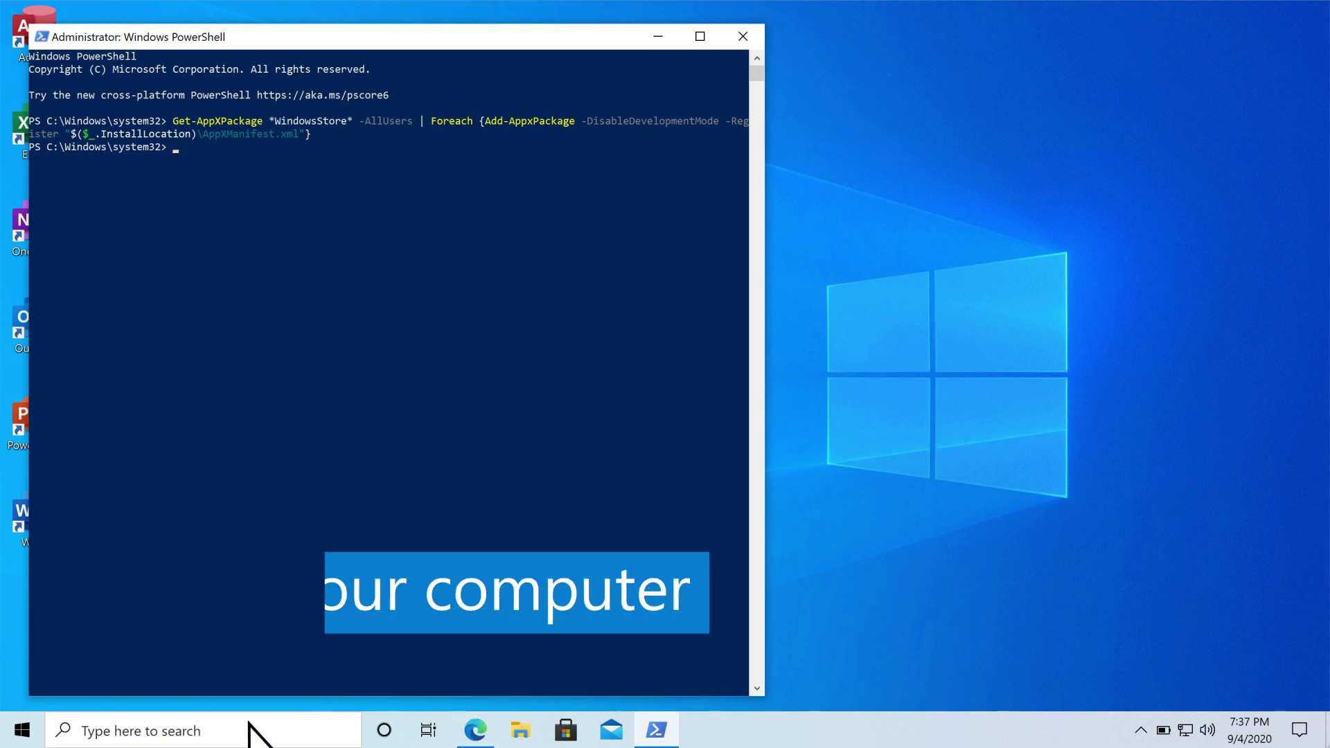
# Restart the computer from Start > Power, then launch Microsoft Store and confirm its Home page loads
pyautogui.click(23, 731)
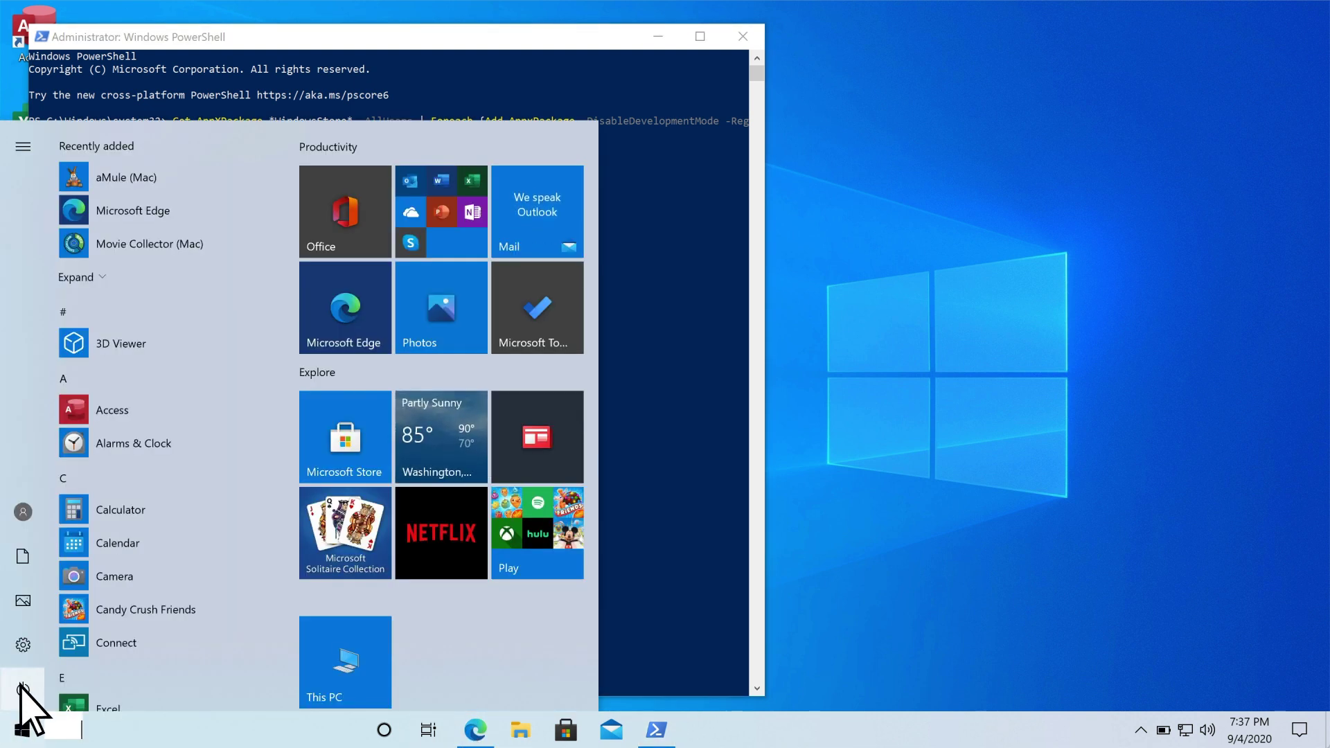
pyautogui.click(23, 690)
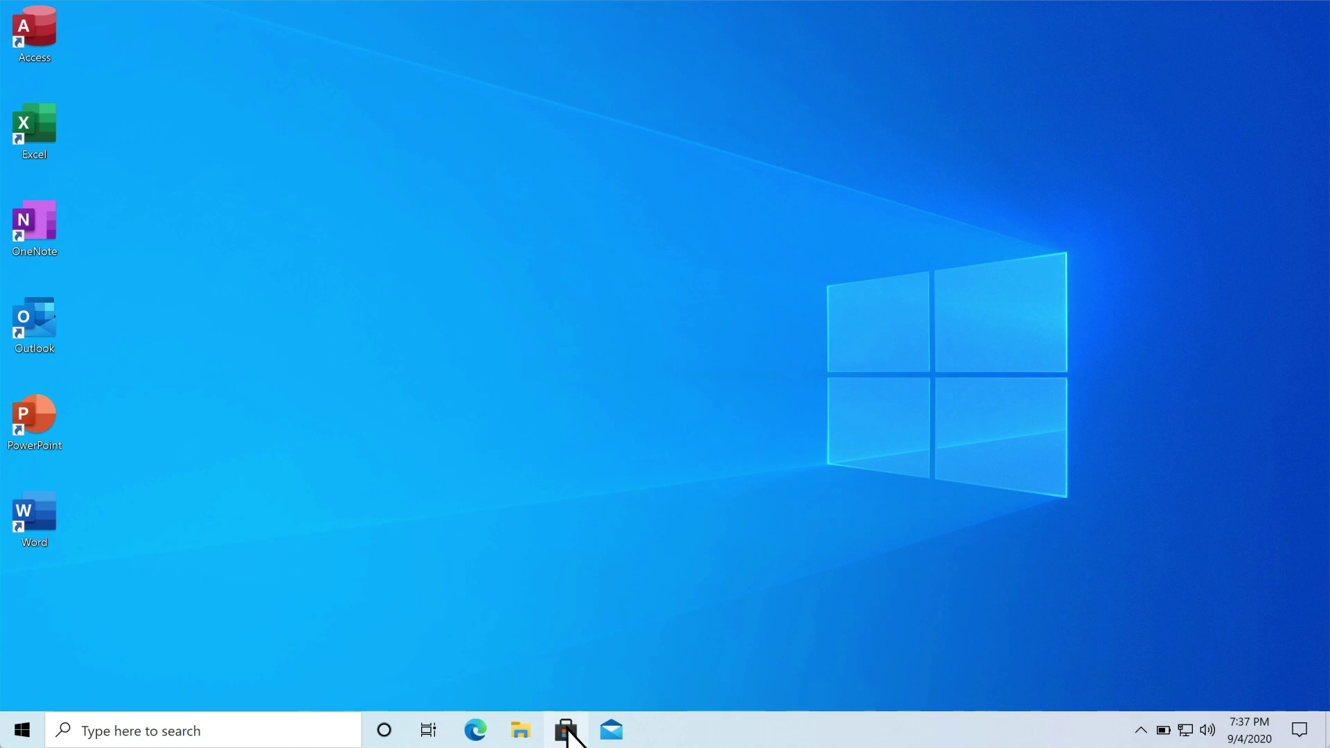
pyautogui.click(567, 732)
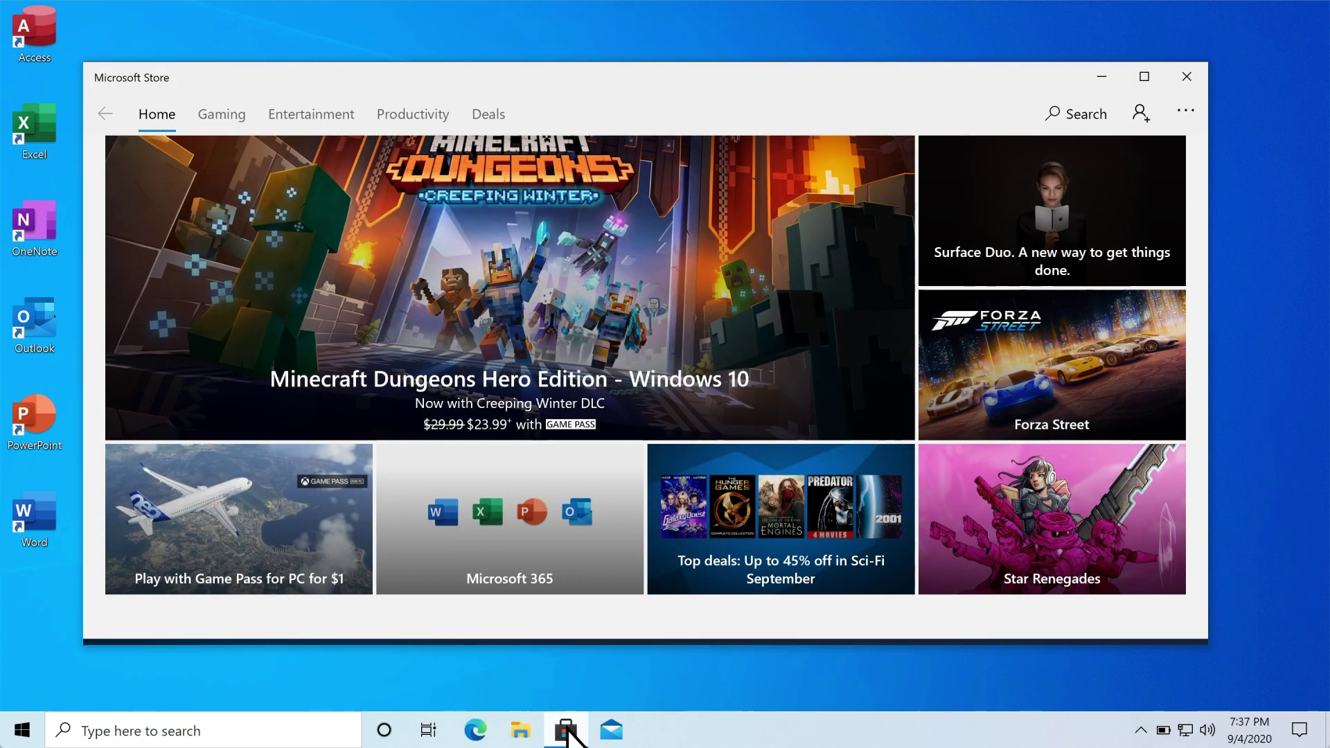